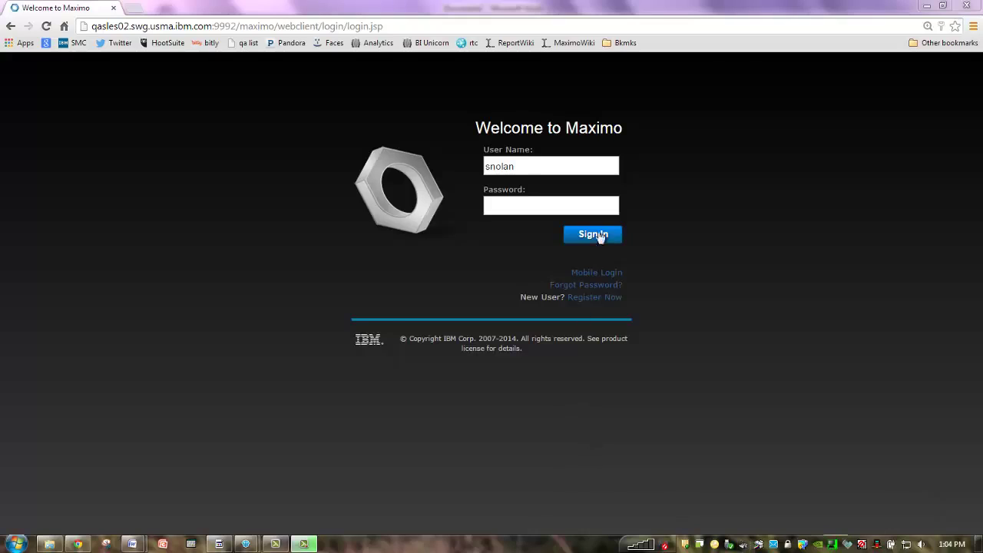
# Enter the account password, retyping it after a typo, and sign in to Maximo
pyautogui.click(517, 205)
pyautogui.write('•••••')
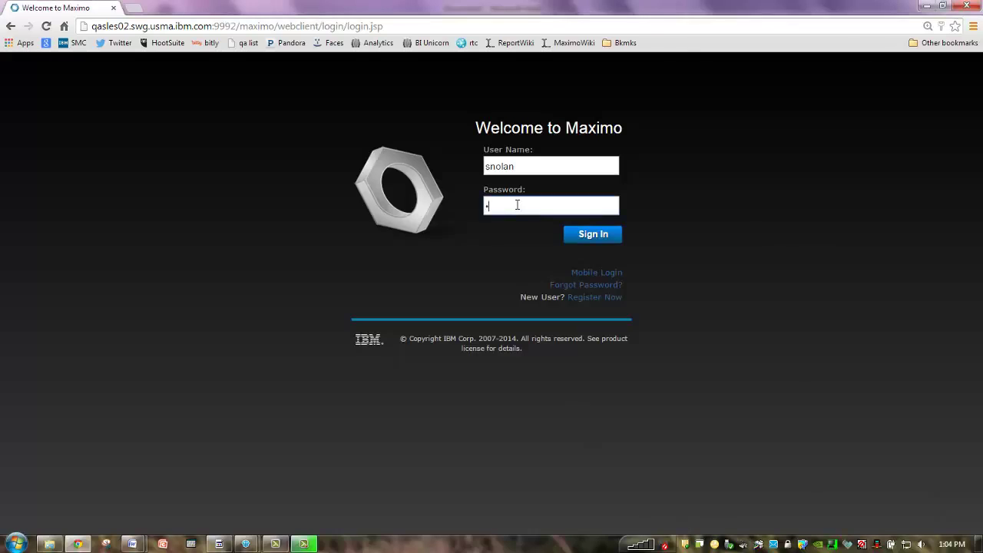
pyautogui.press('BackSpace')
pyautogui.press('BackSpace')
pyautogui.press('BackSpace')
pyautogui.press('BackSpace')
pyautogui.press('BackSpace')
pyautogui.write('••••••')
pyautogui.click(600, 238)
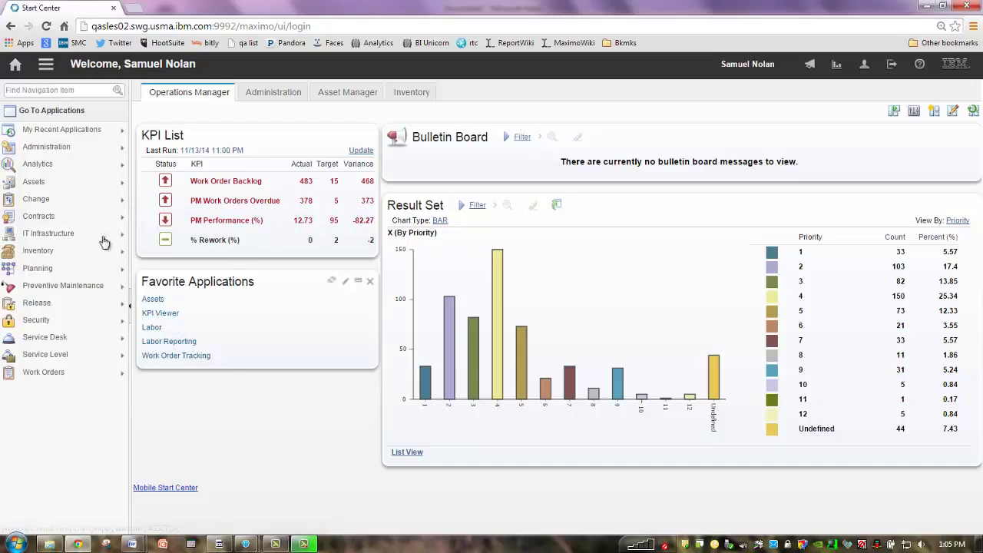
# Open the KPI Viewer from the Analytics menu and bring up KPI-10, Work Order Backlog
pyautogui.moveTo(38, 173)
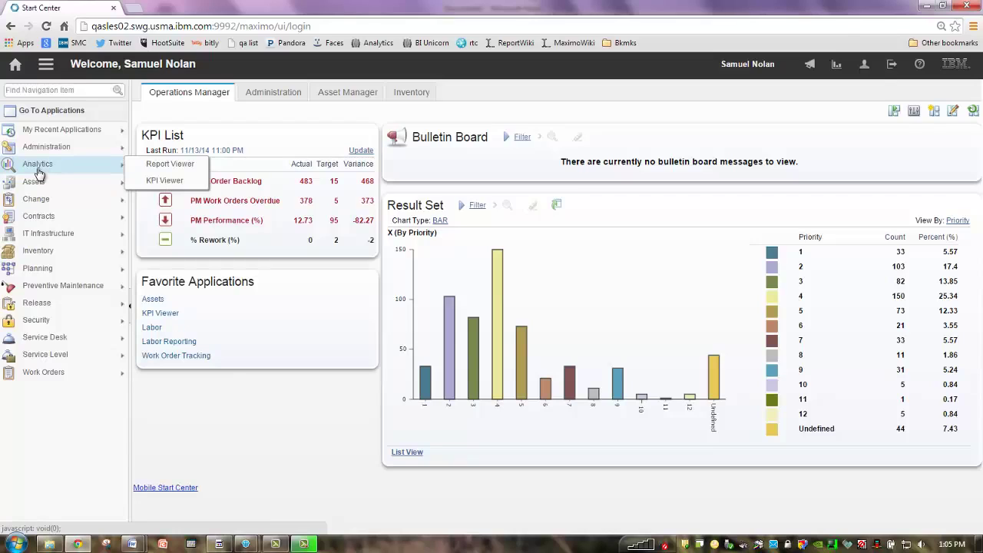
pyautogui.click(166, 184)
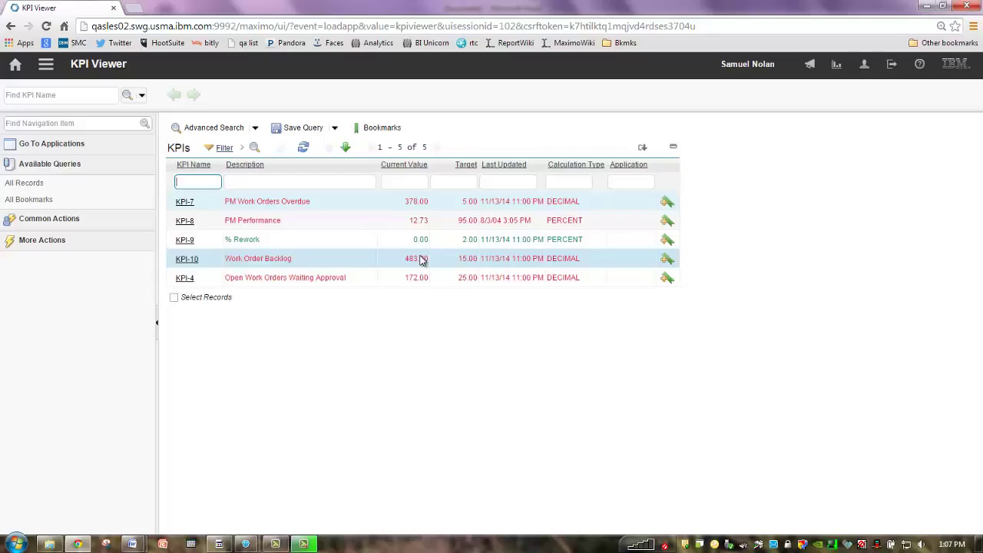
pyautogui.click(185, 260)
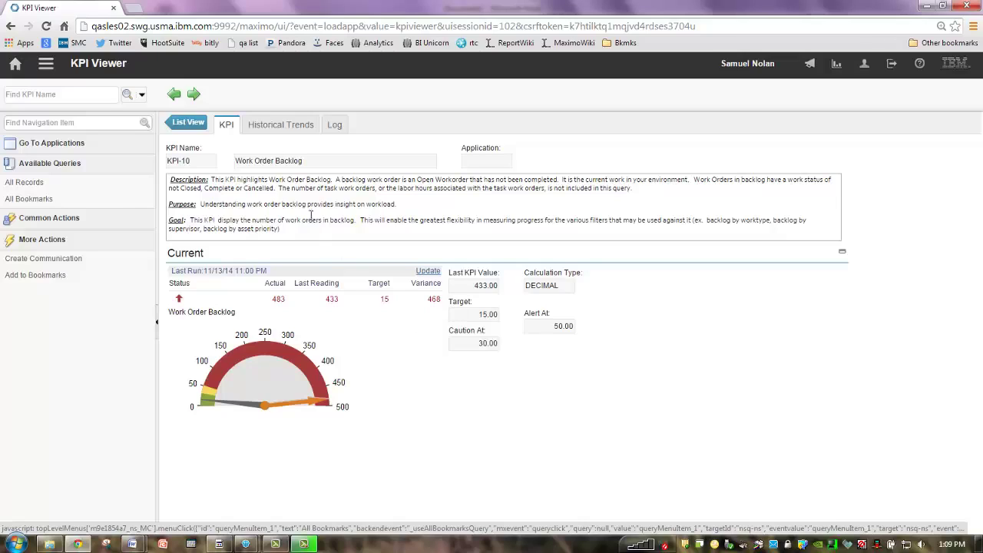
# Switch KPI-10 to its Historical Trends tab
pyautogui.click(281, 126)
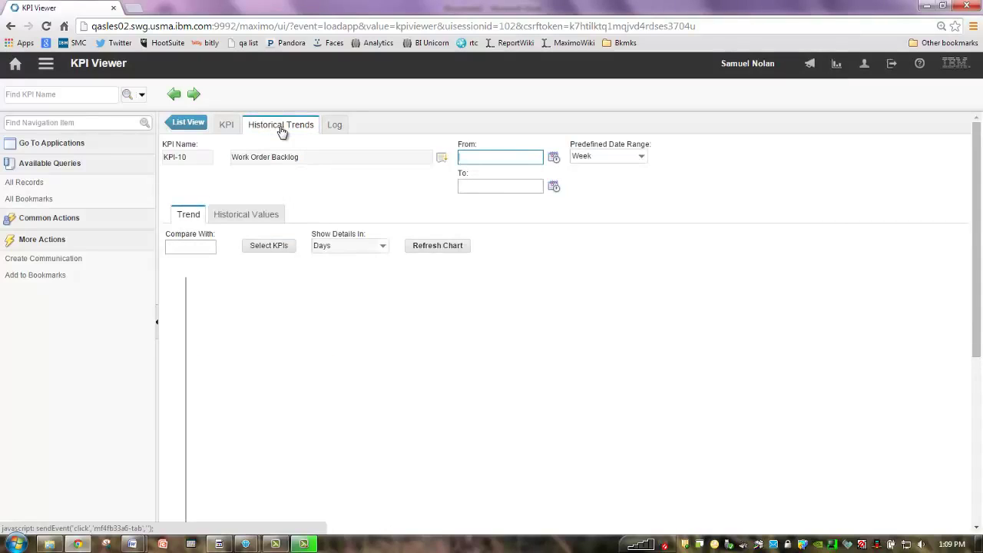
# Check that KPI-10's Communication Logs are empty, then start a new communication from More Actions
pyautogui.click(336, 127)
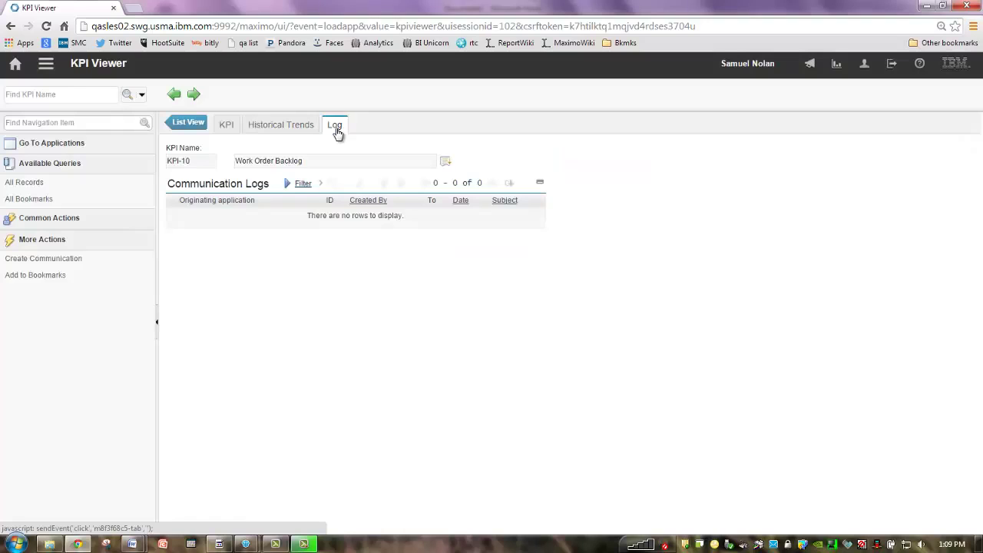
pyautogui.click(225, 129)
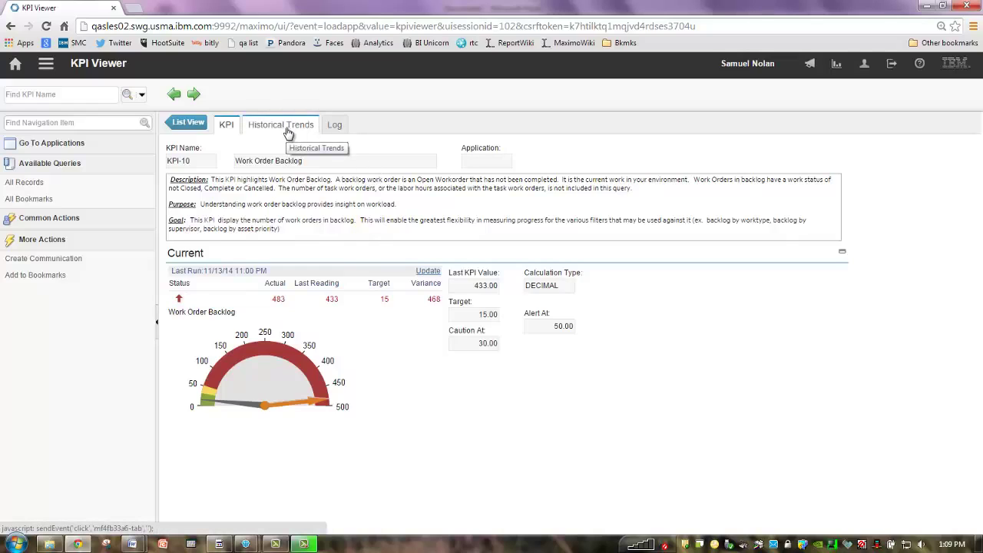
pyautogui.click(337, 128)
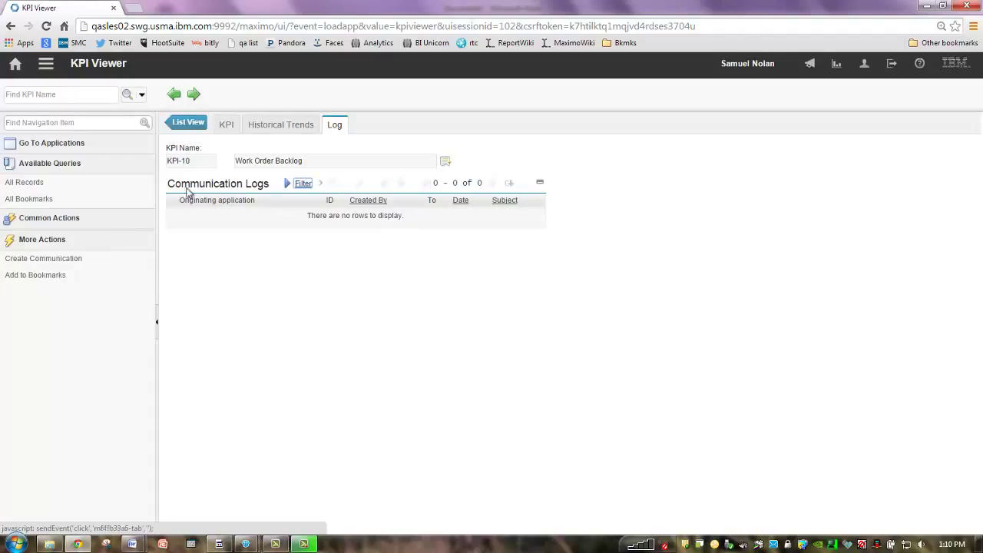
pyautogui.click(59, 259)
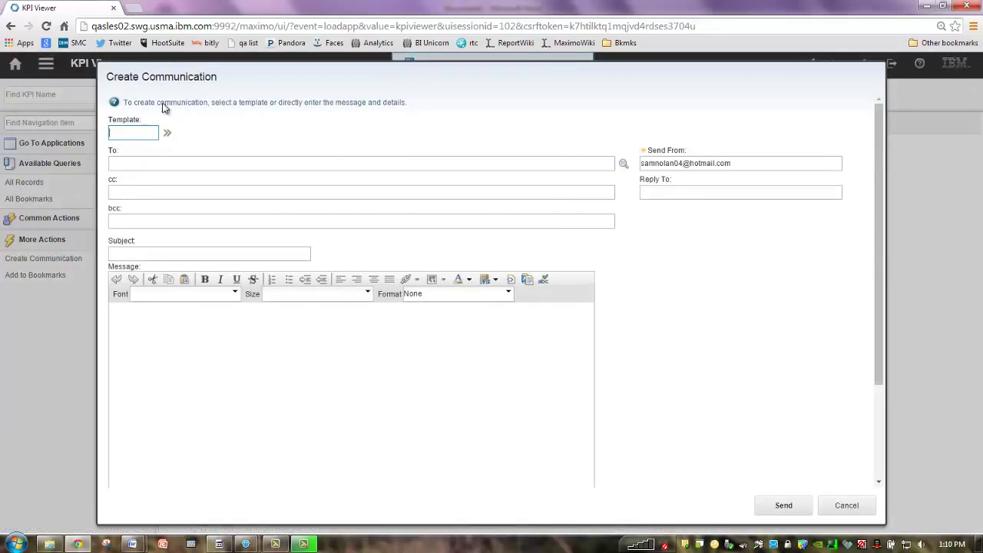
# Fill in the recipient's e-mail and the subject 'Bedford WO Backlog - What is our plan?'
pyautogui.click(205, 160)
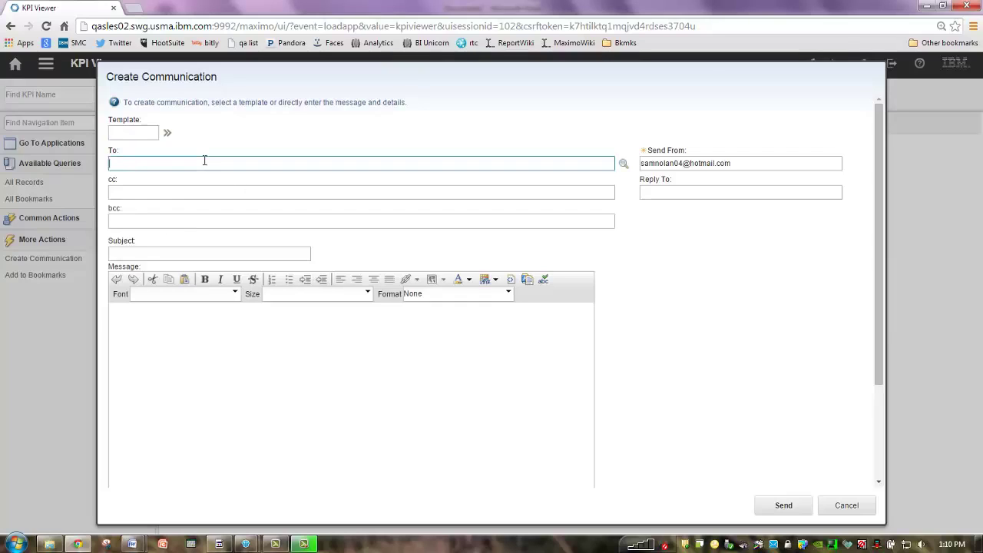
pyautogui.click(152, 255)
pyautogui.write('Bedford WO')
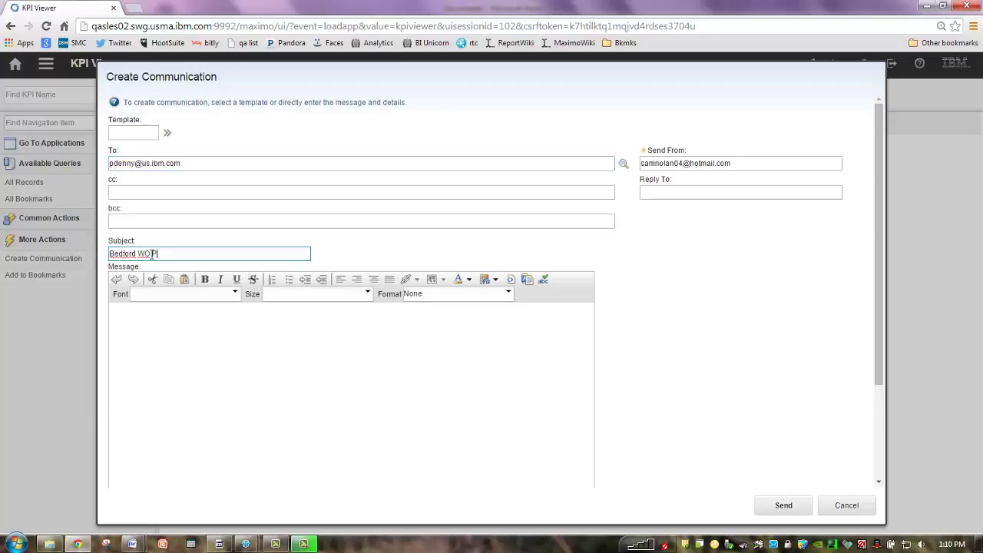
pyautogui.write(' Bac')
pyautogui.write('g - What is out plan')
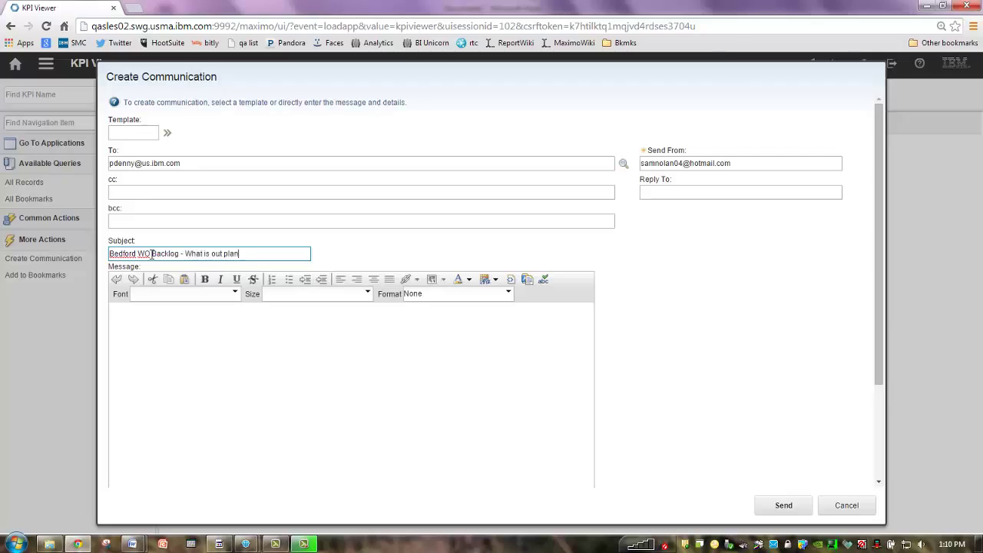
pyautogui.press('BackSpace')
pyautogui.press('BackSpace')
pyautogui.press('BackSpace')
pyautogui.press('BackSpace')
pyautogui.press('BackSpace')
pyautogui.press('BackSpace')
pyautogui.write('r plan?')
# Write the message 'we need a plan immediately to get this backlog down', warning about outside labor and overtime costs
pyautogui.click(229, 328)
pyautogui.write('we')
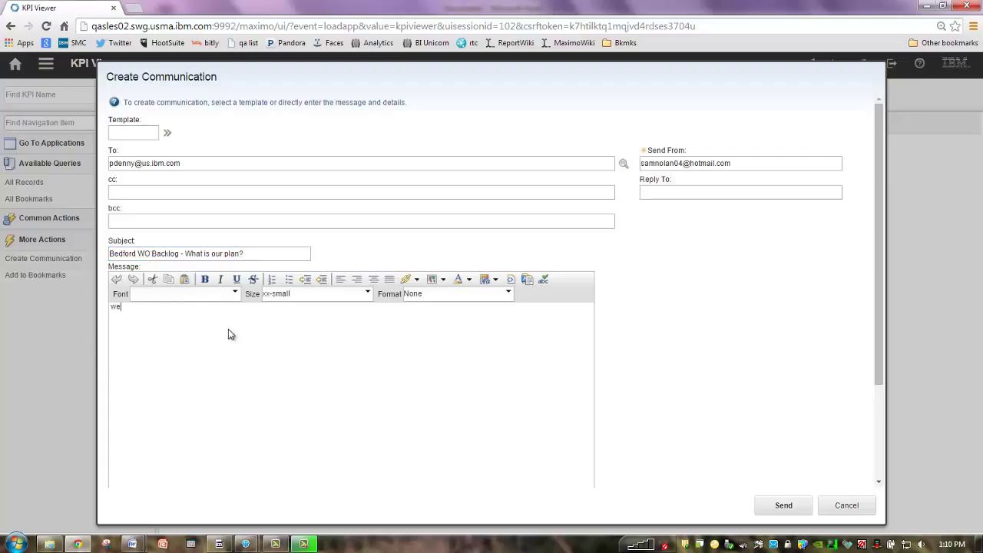
pyautogui.write(' need a plan immediately to get this backl')
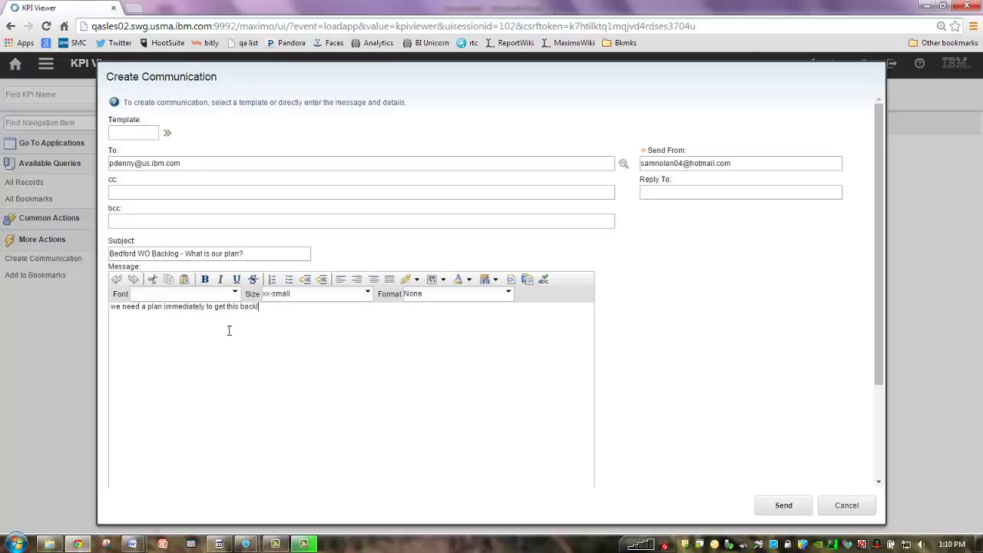
pyautogui.write('og down - -')
pyautogui.press('BackSpace')
pyautogui.press('BackSpace')
pyautogui.press('BackSpace')
pyautogui.press('BackSpace')
pyautogui.write('n - - otherwise or outside labor costs and ')
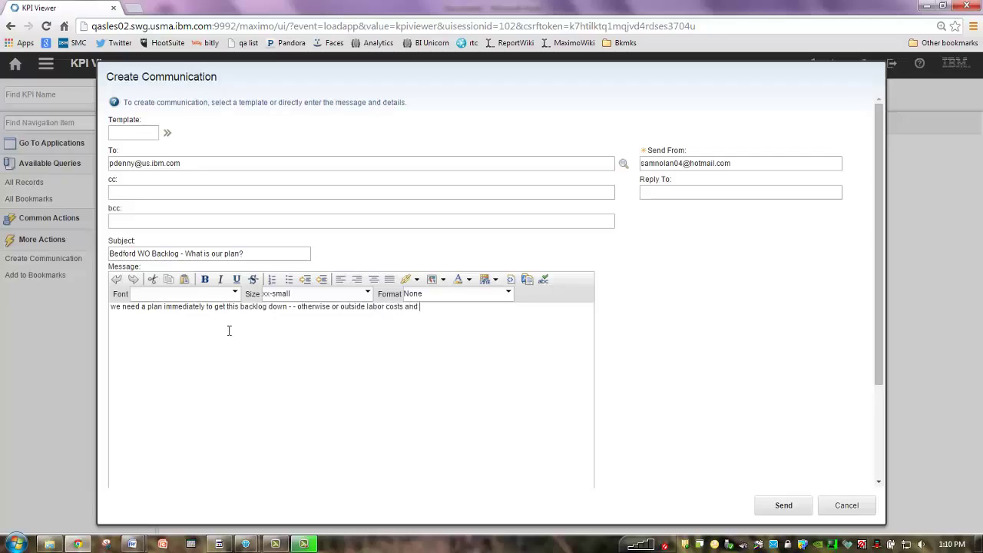
pyautogui.write('overtime costs over the next few mo')
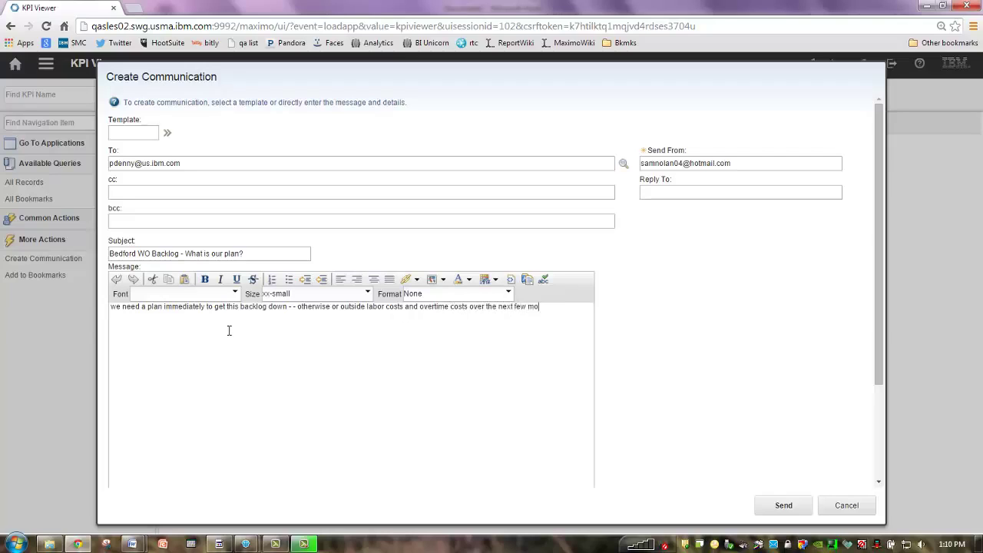
pyautogui.write('nths may be much. much greater than buidg')
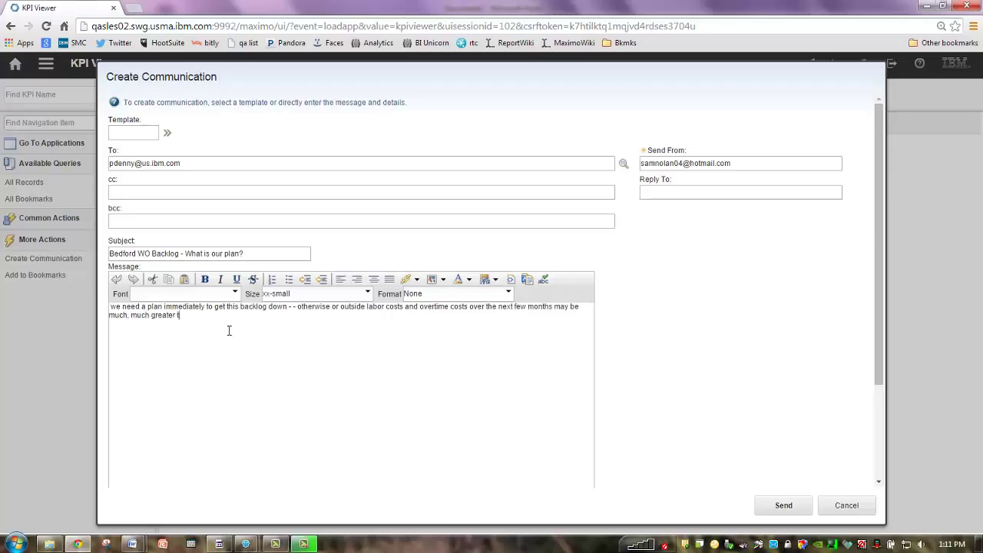
pyautogui.write('eted')
pyautogui.click(368, 294)
# Set the message text size to small and send the backlog e-mail
pyautogui.click(335, 337)
pyautogui.click(789, 512)
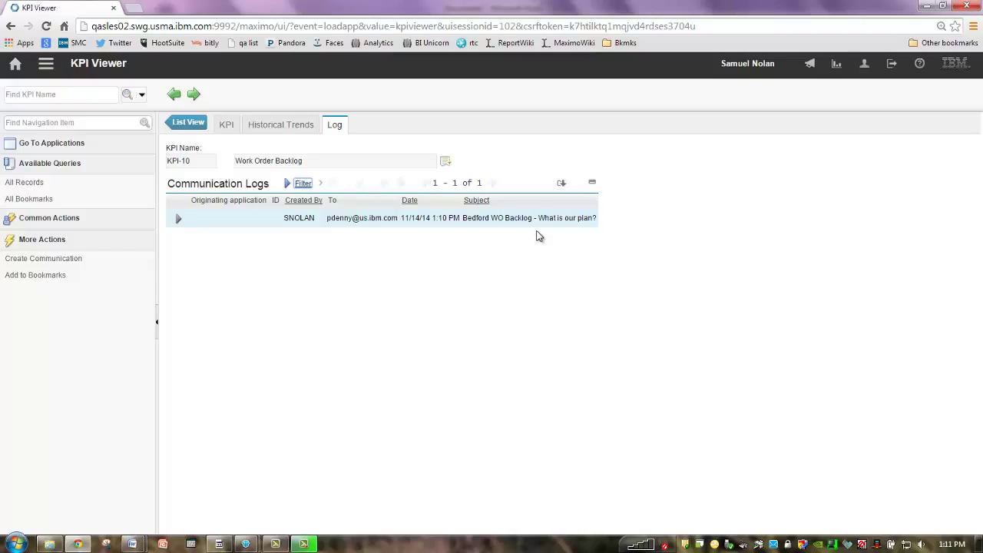
# Return to the KPI List View, then go Home to the Start Center
pyautogui.click(182, 125)
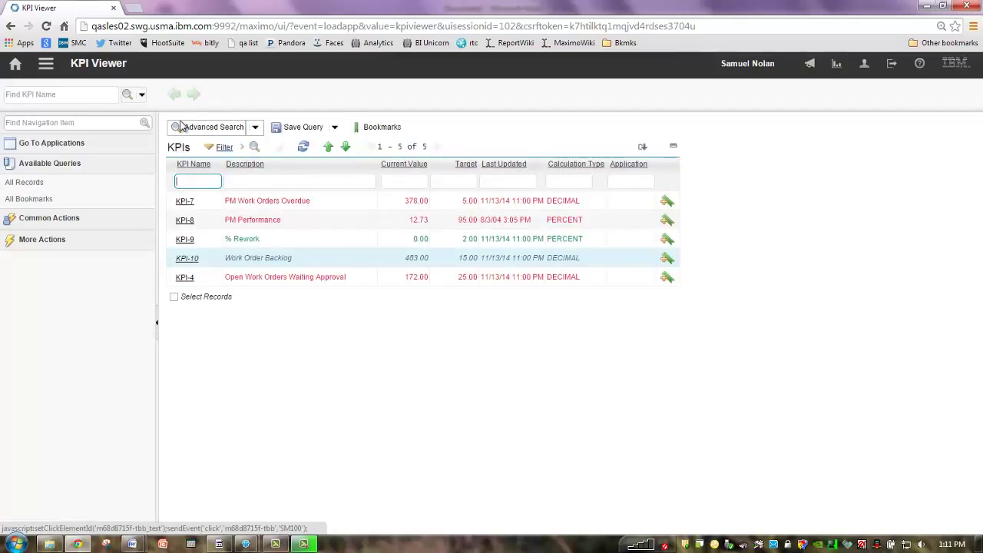
pyautogui.click(14, 72)
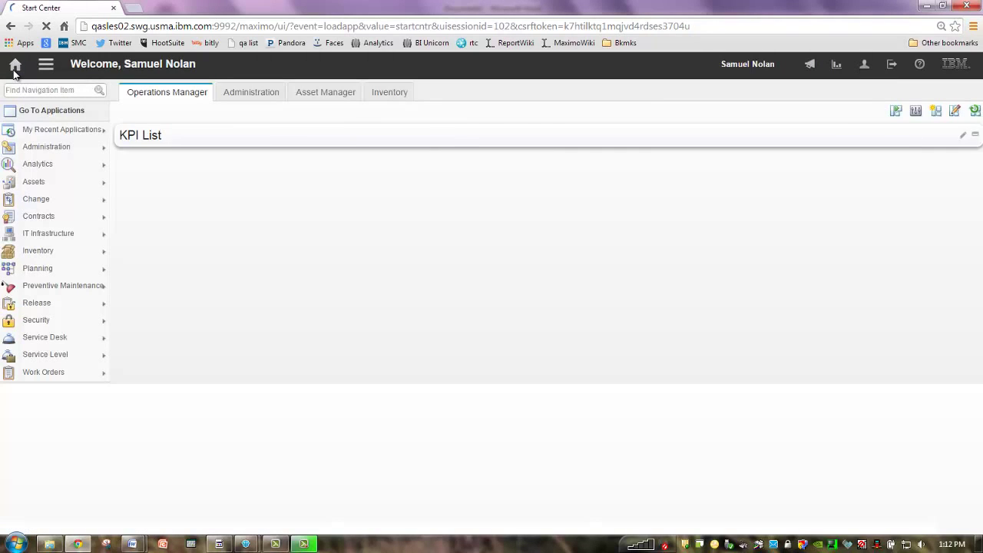